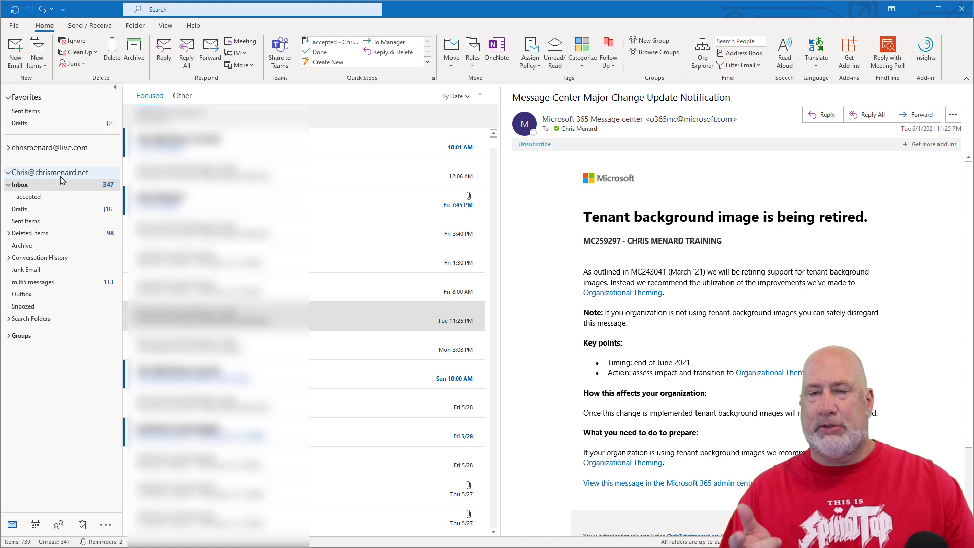
Browse the live.com account's folders, then return to the chrismenard.net Inbox.
click(9, 150)
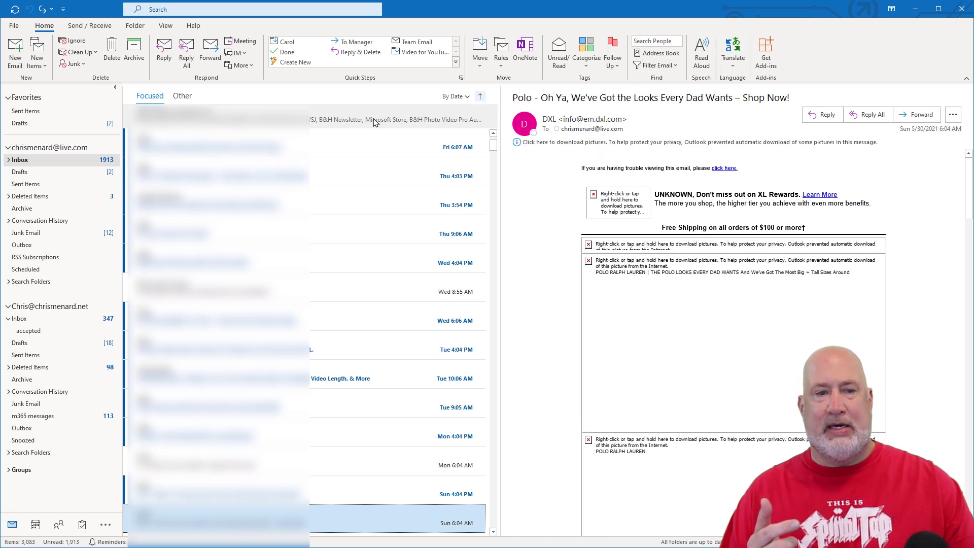
click(8, 148)
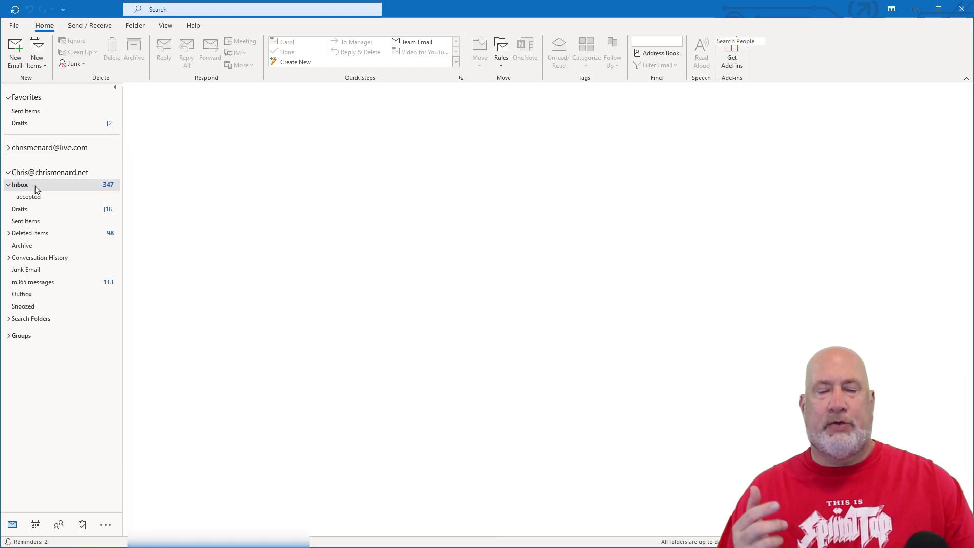
click(23, 185)
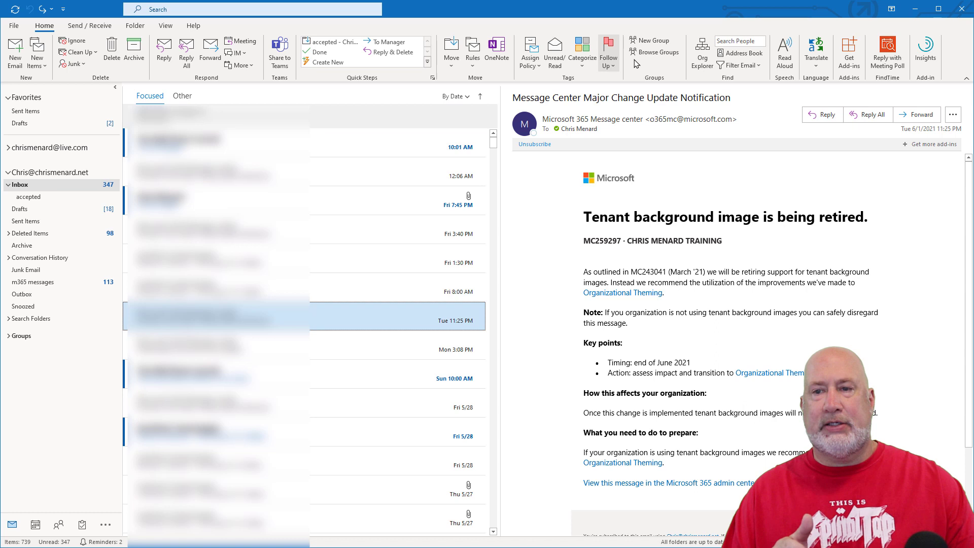
click(694, 67)
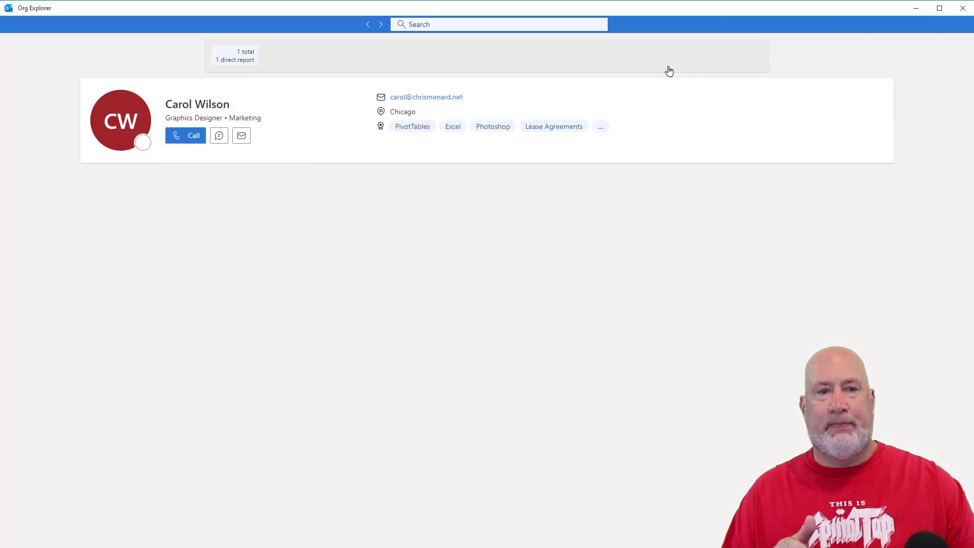
click(289, 125)
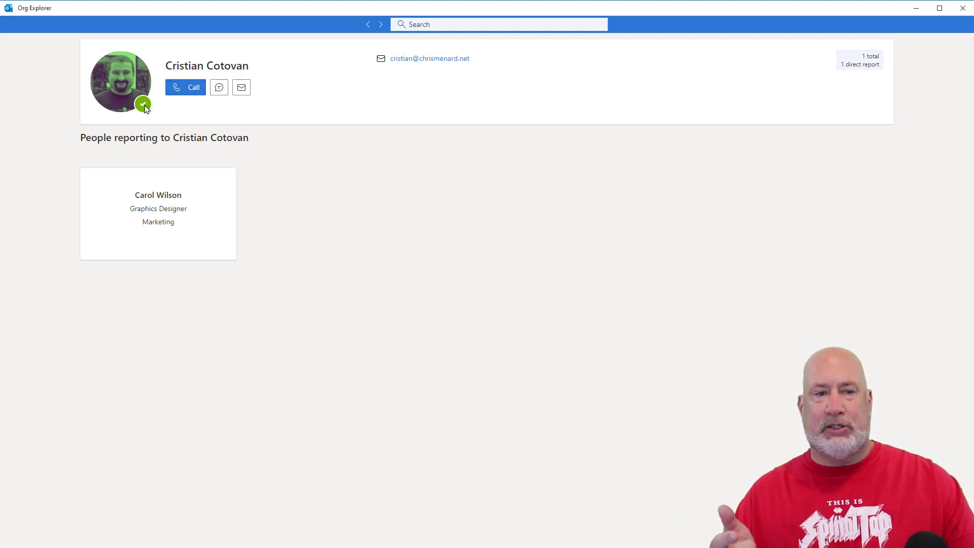
click(158, 169)
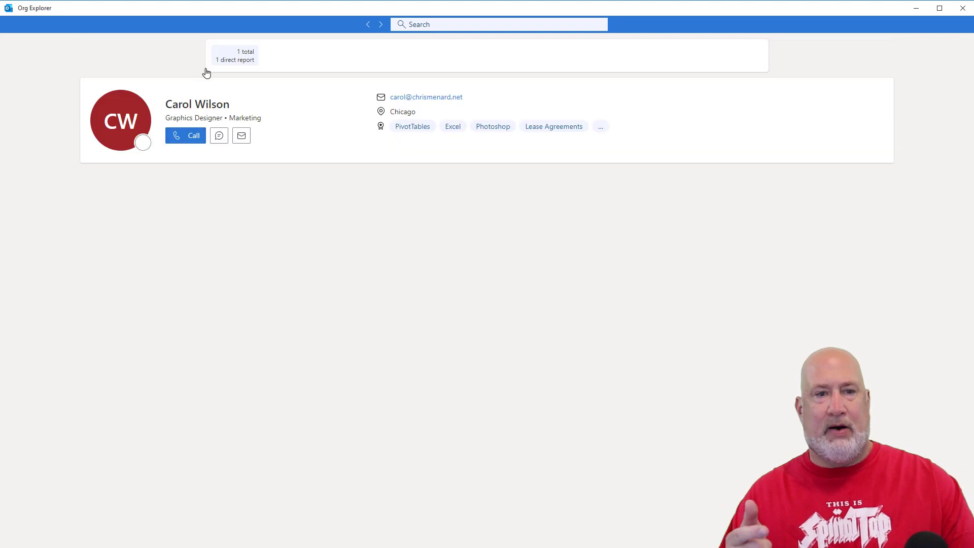
click(368, 24)
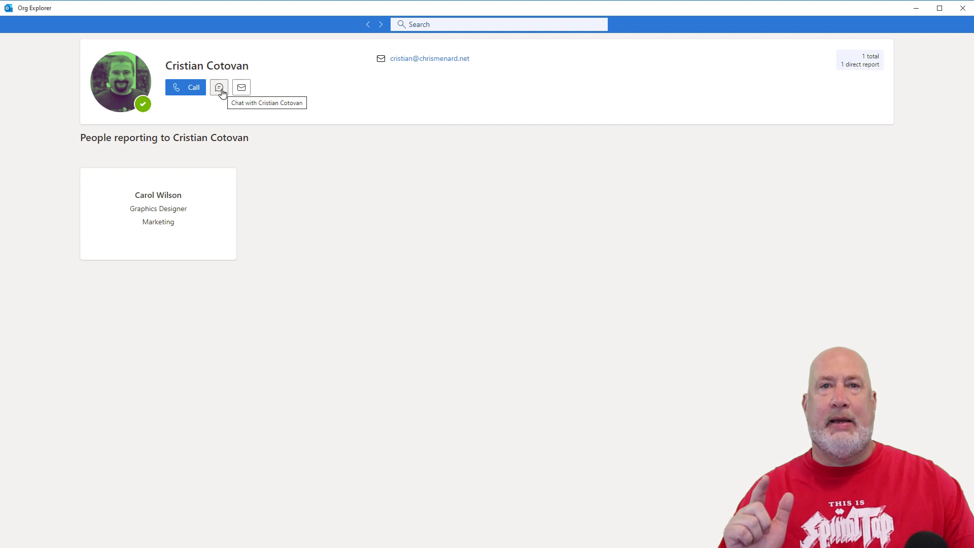
click(219, 87)
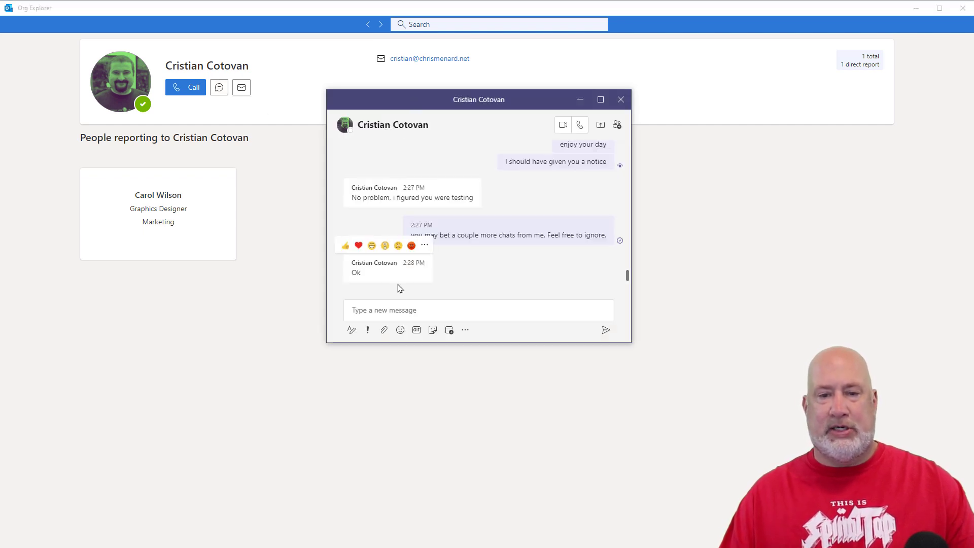
click(414, 310)
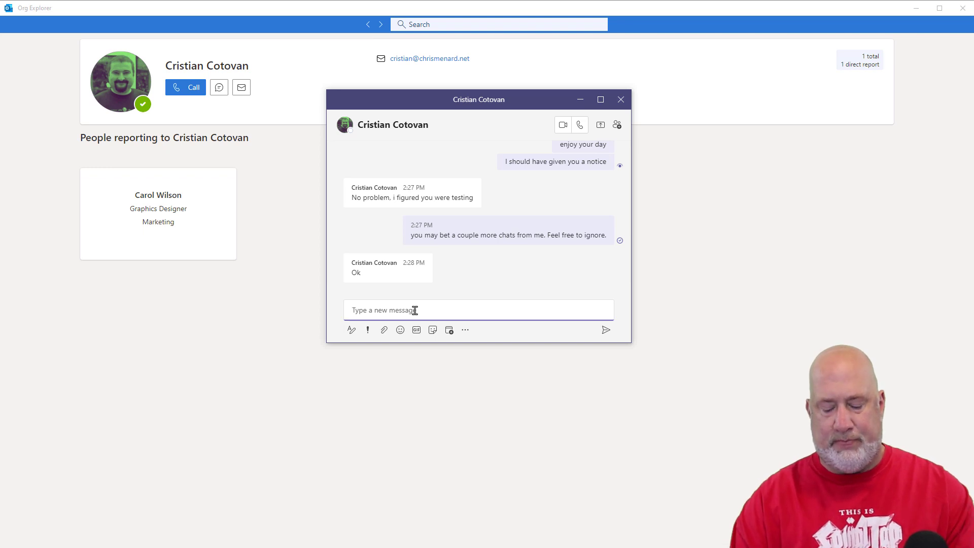
text(Hello)
key(Return)
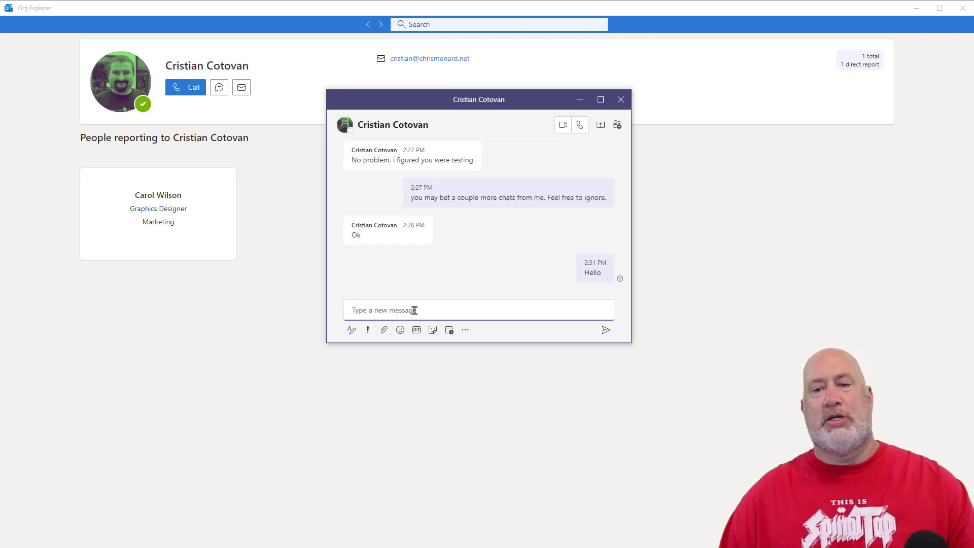
click(583, 103)
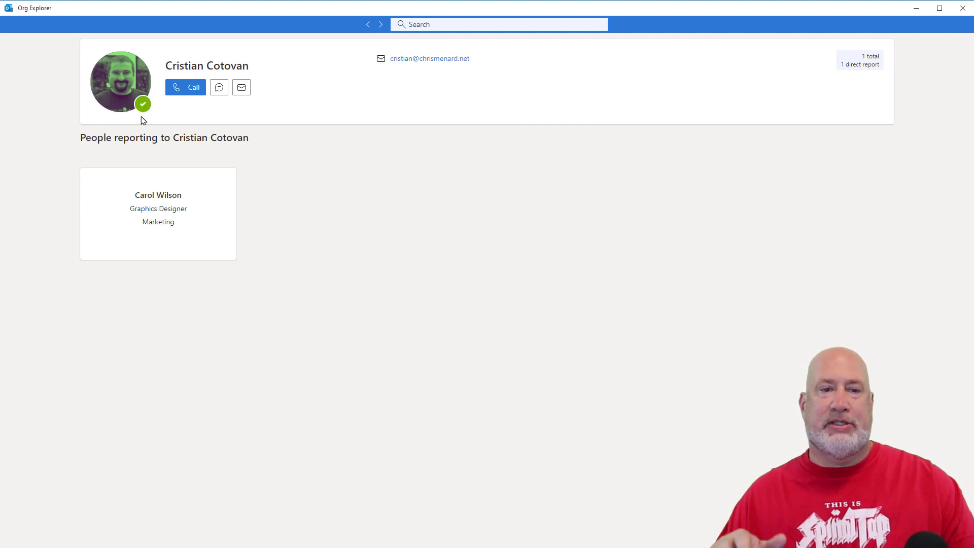
click(148, 203)
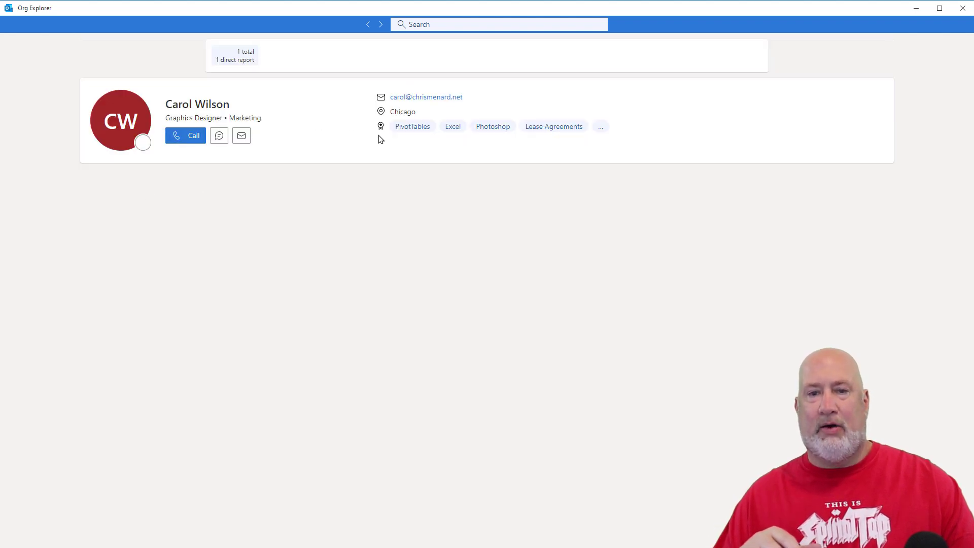
click(600, 126)
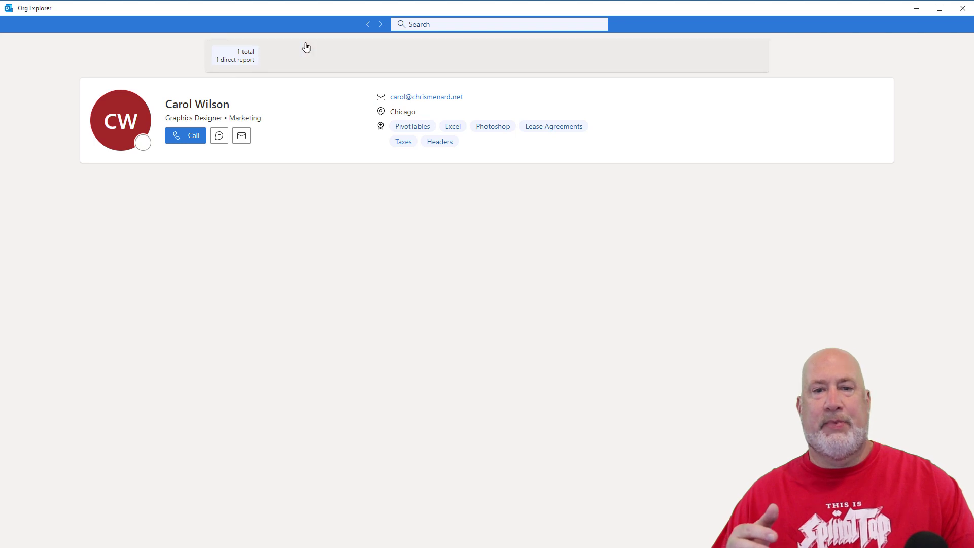
click(368, 28)
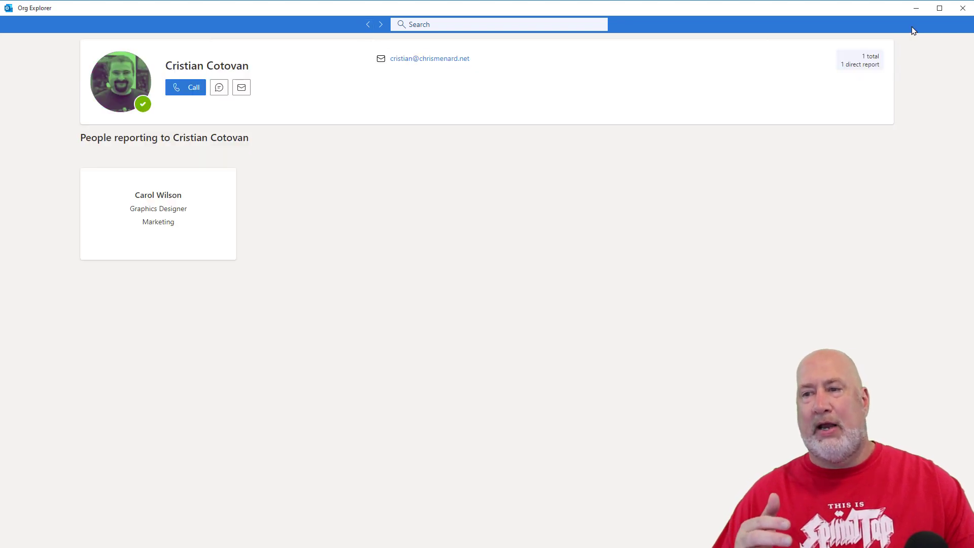
Close the Org Explorer window to return to the chrismenard.net inbox.
click(962, 7)
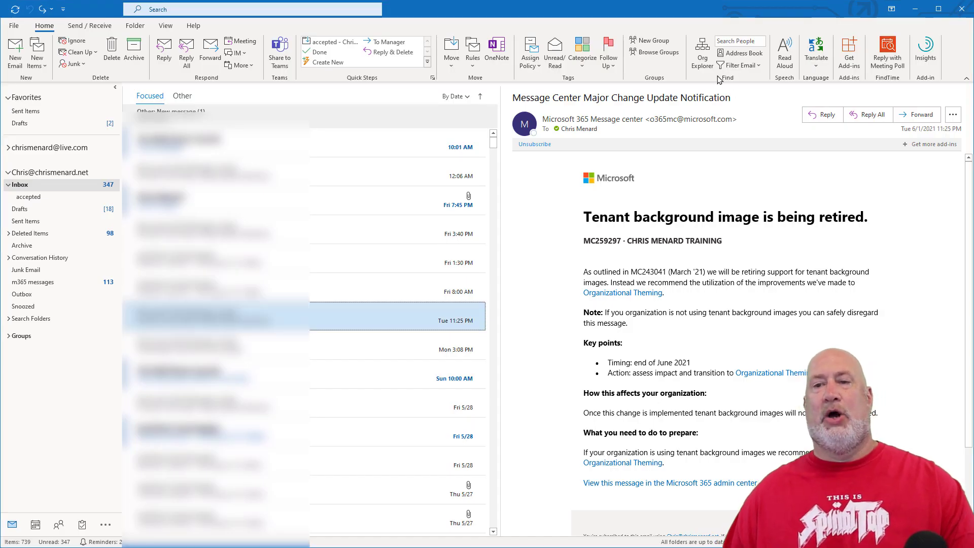